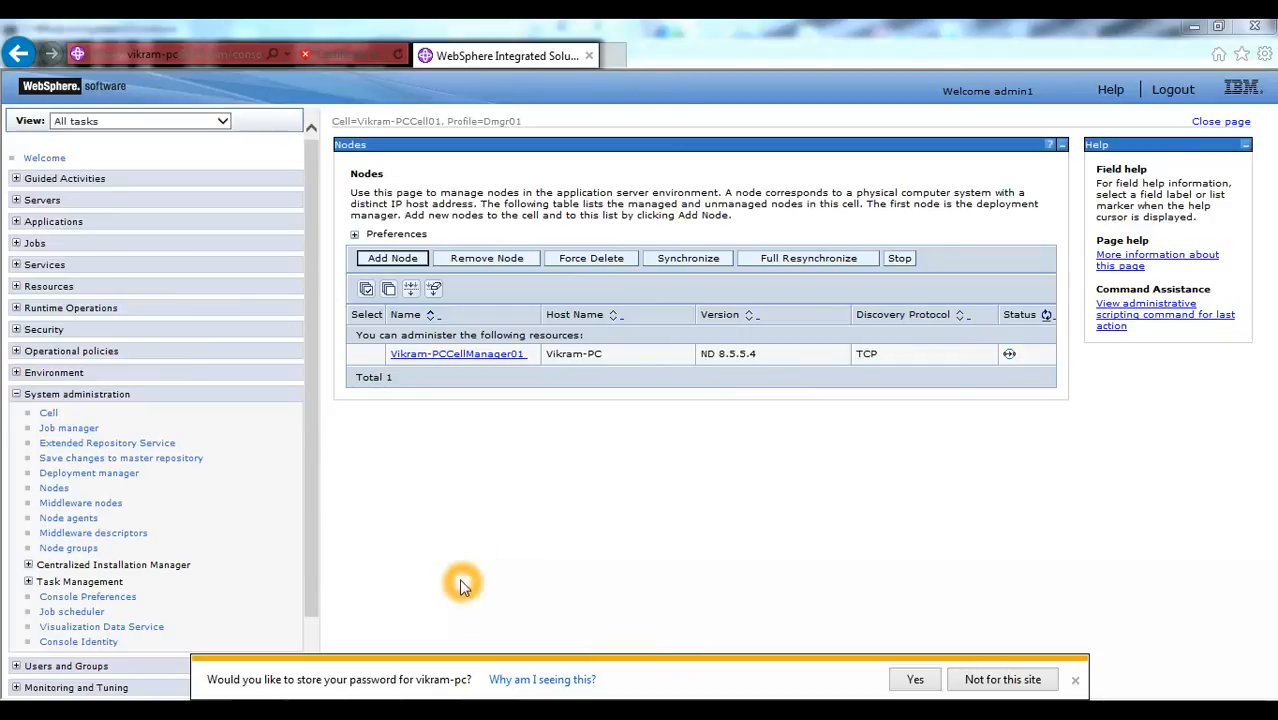
# - Switch to the Command Prompt and change from the AppSrv02 profile folder into its bin directory
pyautogui.moveTo(489, 700)
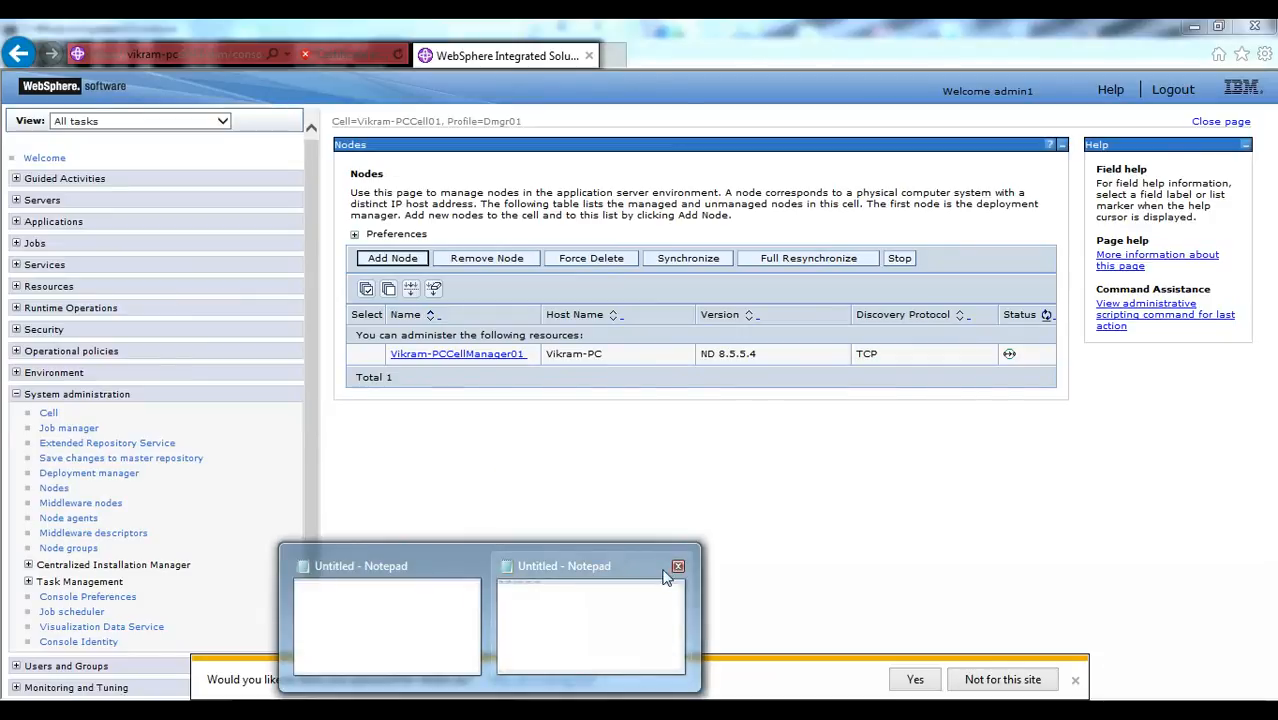
pyautogui.click(677, 568)
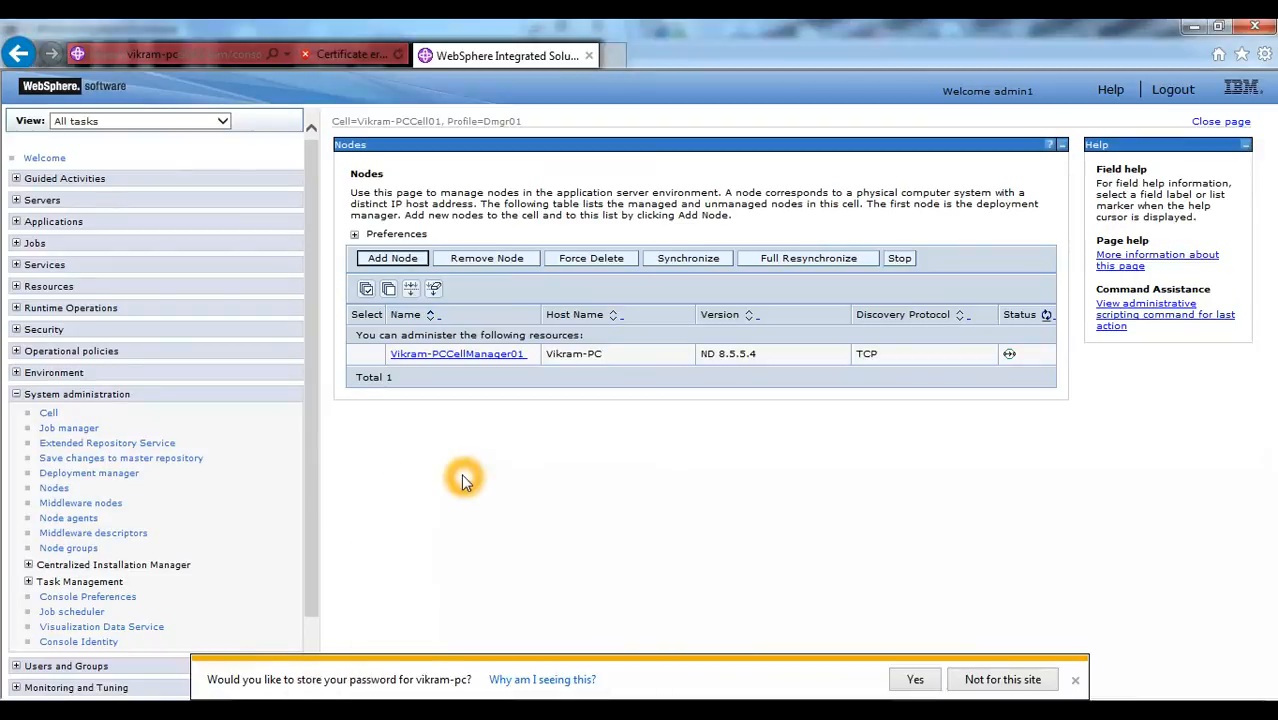
pyautogui.click(430, 708)
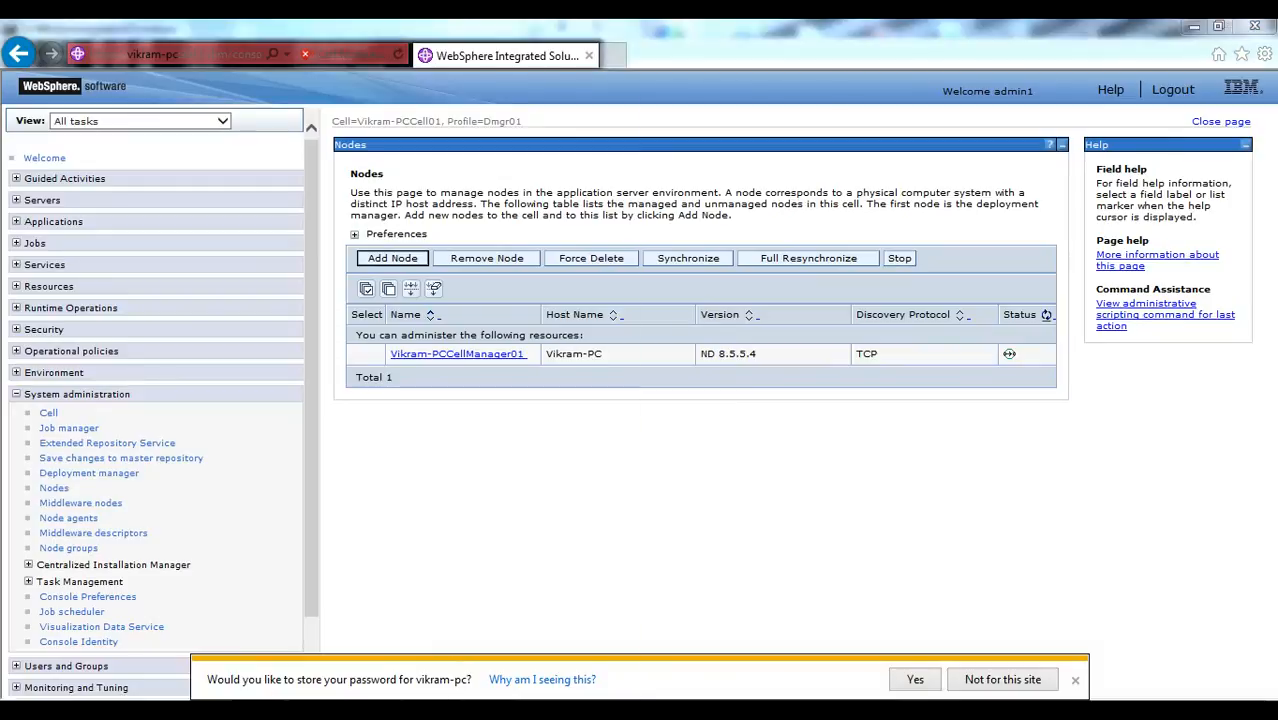
pyautogui.write('cd')
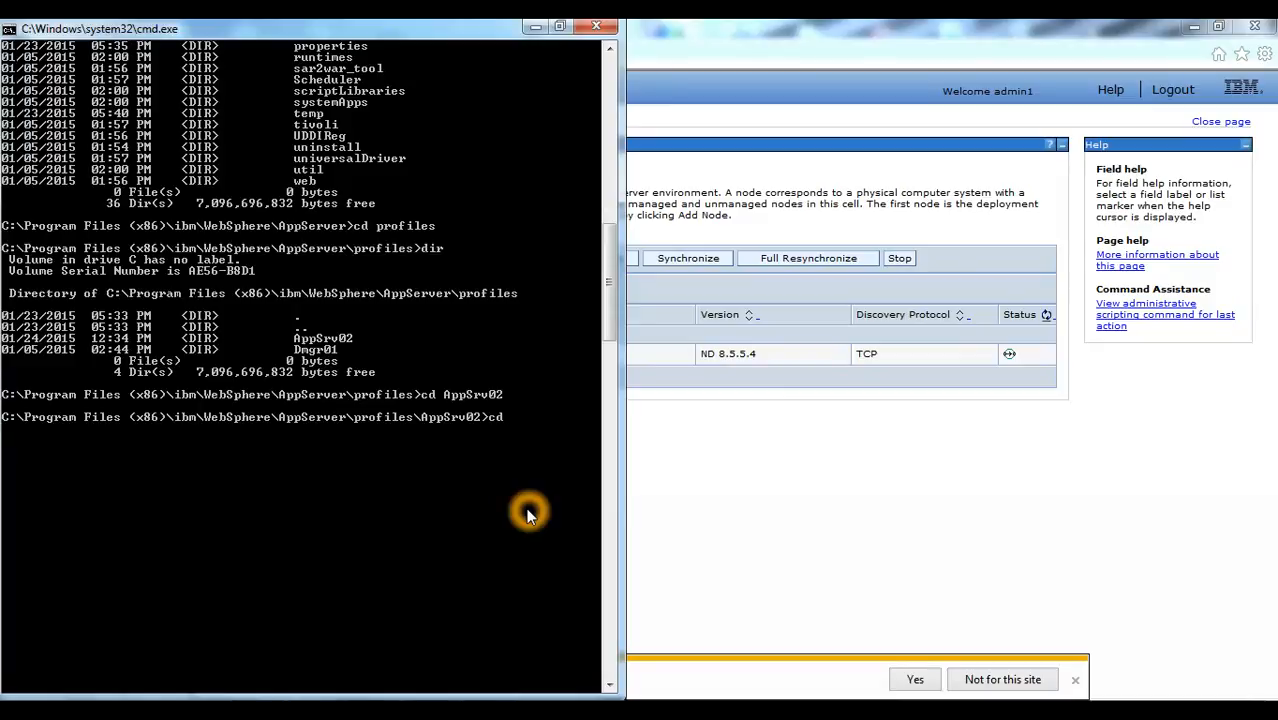
pyautogui.write(' bin')
pyautogui.press('Return')
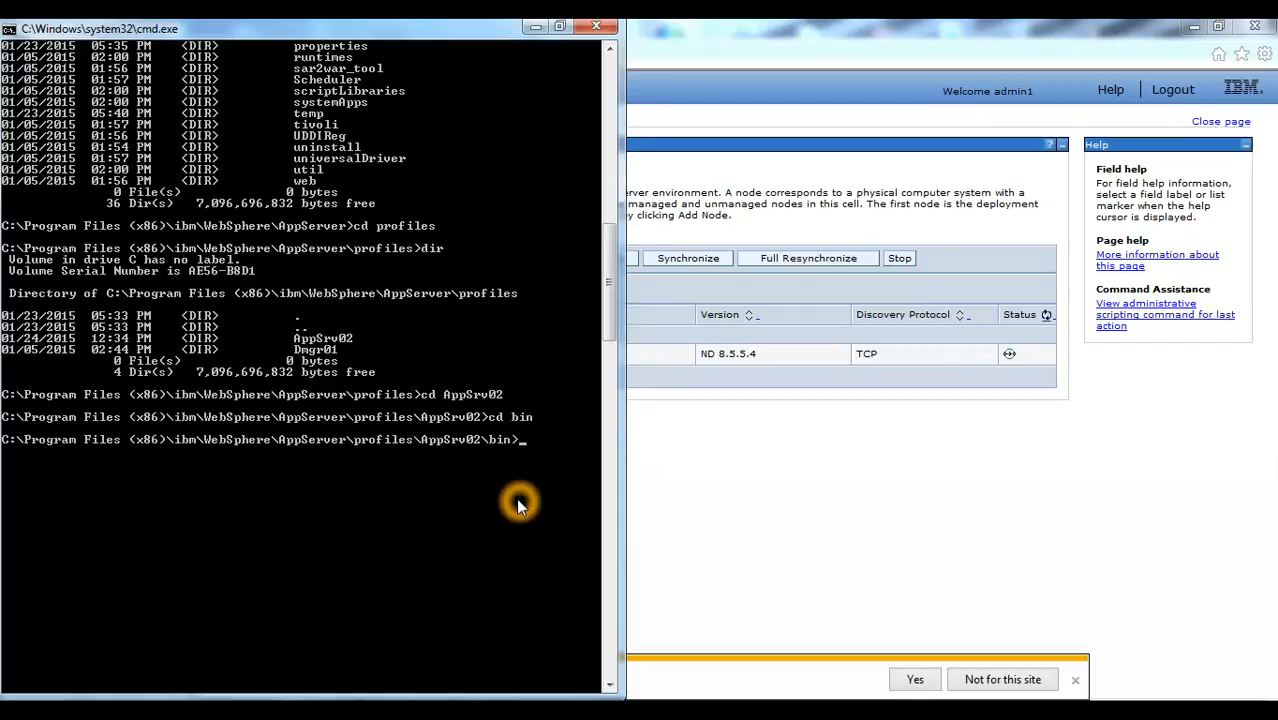
# - Run startNode.bat from the AppSrv02 profile's bin directory
pyautogui.write('schemagen.bat')
pyautogui.press('Escape')
pyautogui.write('sdk')
pyautogui.press('Tab')
pyautogui.press('Tab')
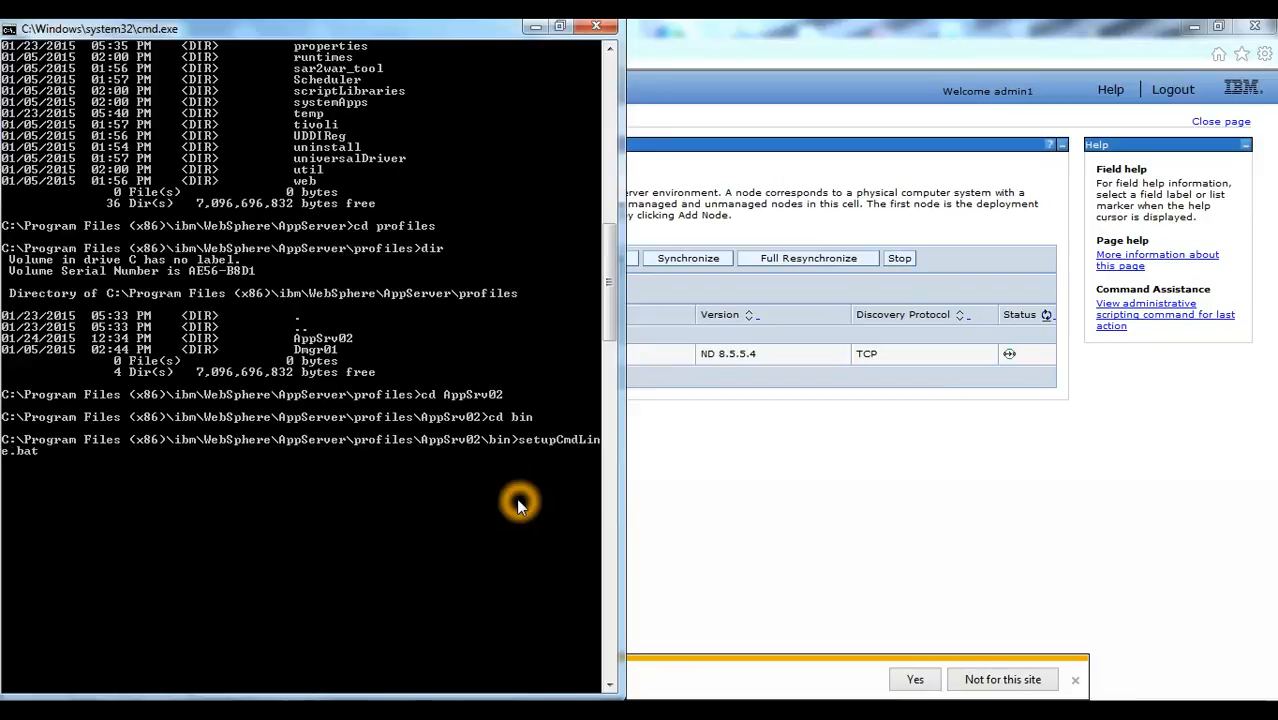
pyautogui.press('Tab')
pyautogui.press('Tab')
pyautogui.press('Tab')
pyautogui.press('Tab')
pyautogui.press('Tab')
pyautogui.press('Return')
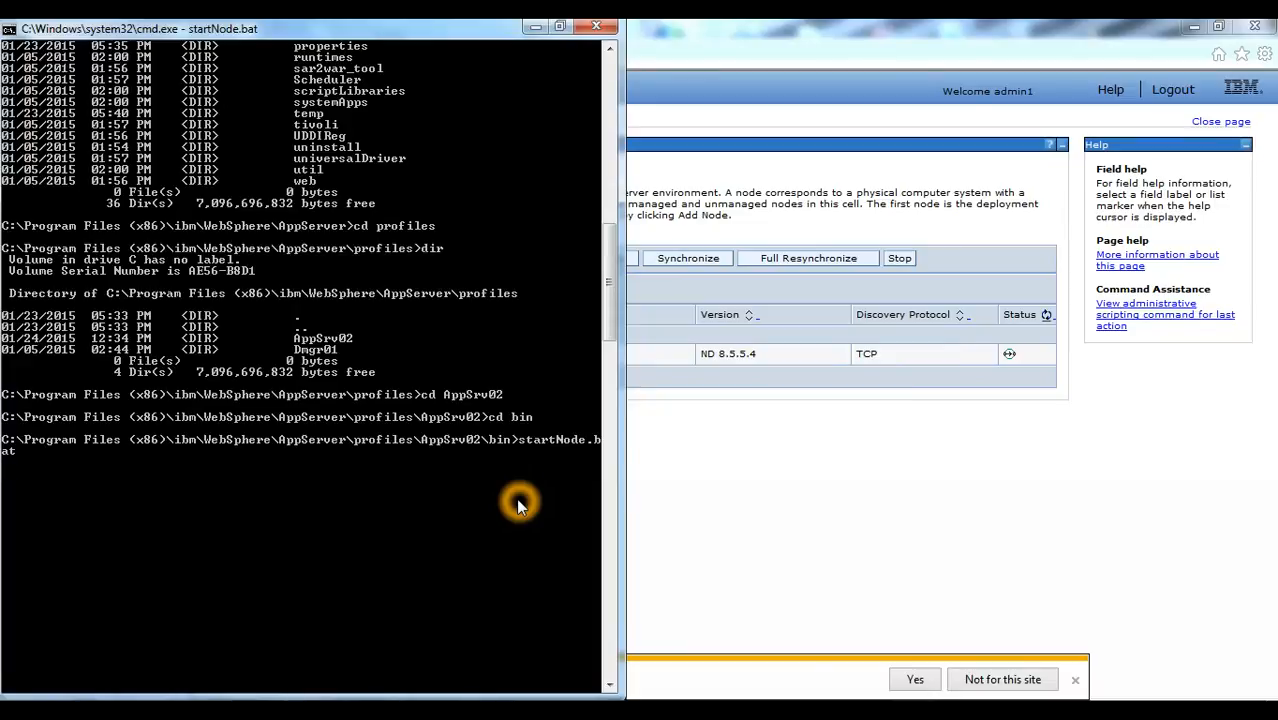
# - Switch to Notepad, review the noted startNode.bat and ./startNode.sh commands, and return to the console's Nodes page
pyautogui.click(647, 455)
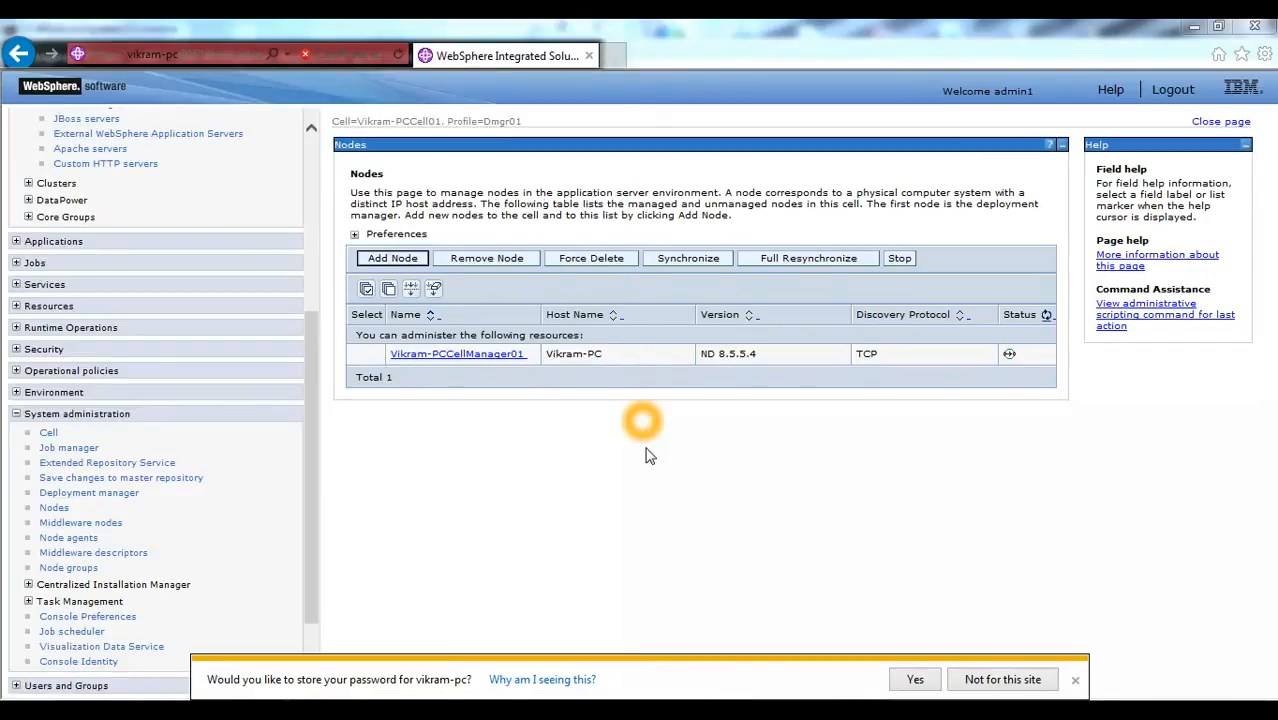
pyautogui.click(430, 704)
pyautogui.moveTo(446, 699)
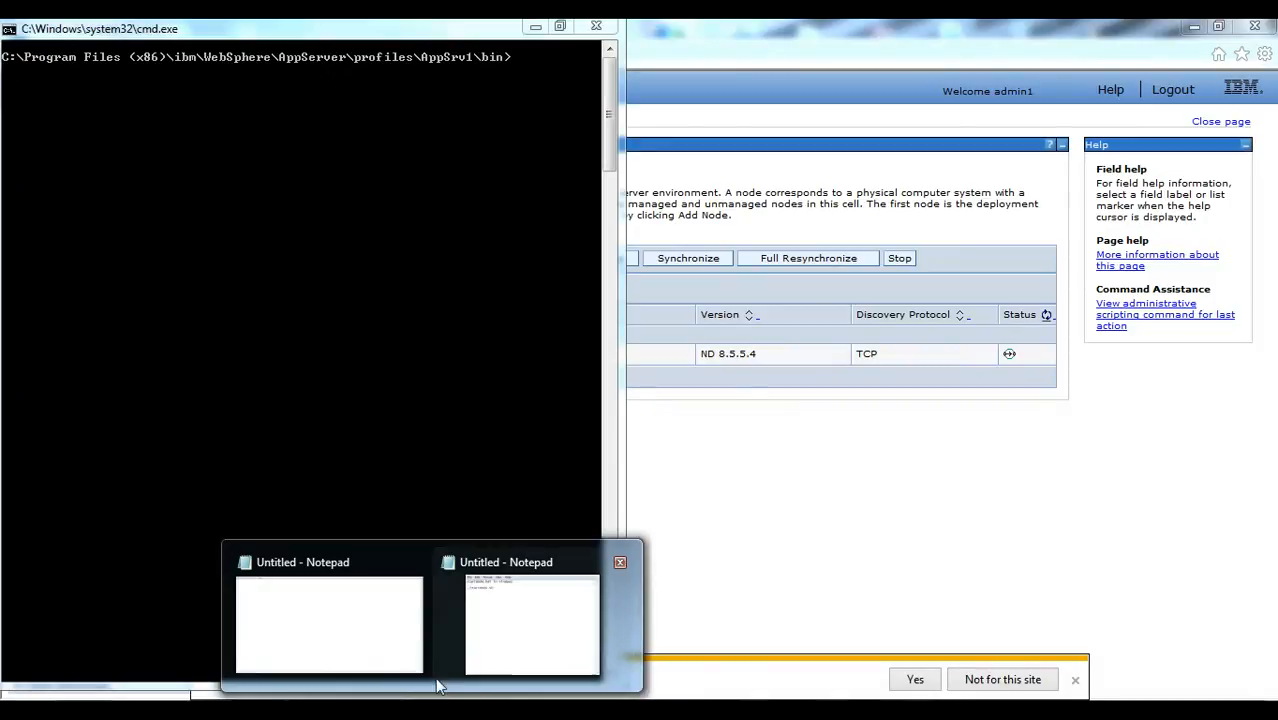
pyautogui.click(495, 660)
pyautogui.moveTo(310, 326); pyautogui.dragTo(418, 255)
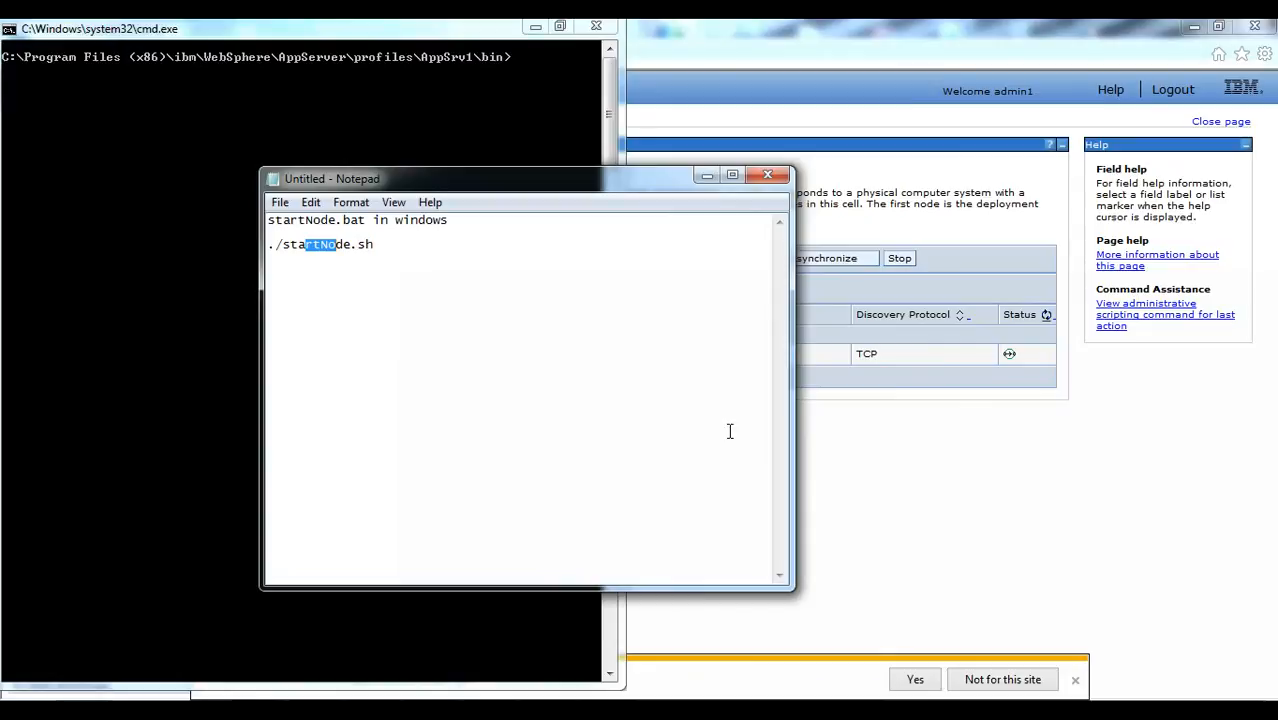
pyautogui.click(850, 462)
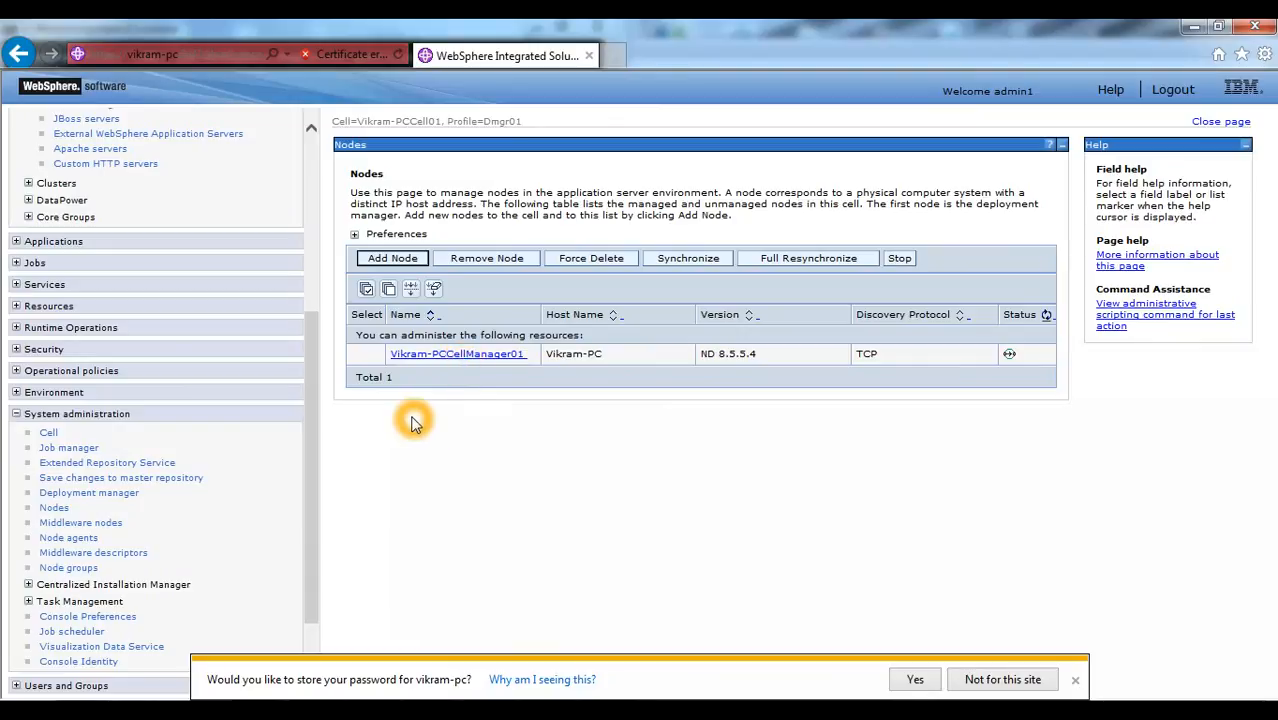
# - In the Command Prompt at AppSrv1\bin, enter the addNode.bat command with the deployment manager's host name and port 8879
pyautogui.click(602, 711)
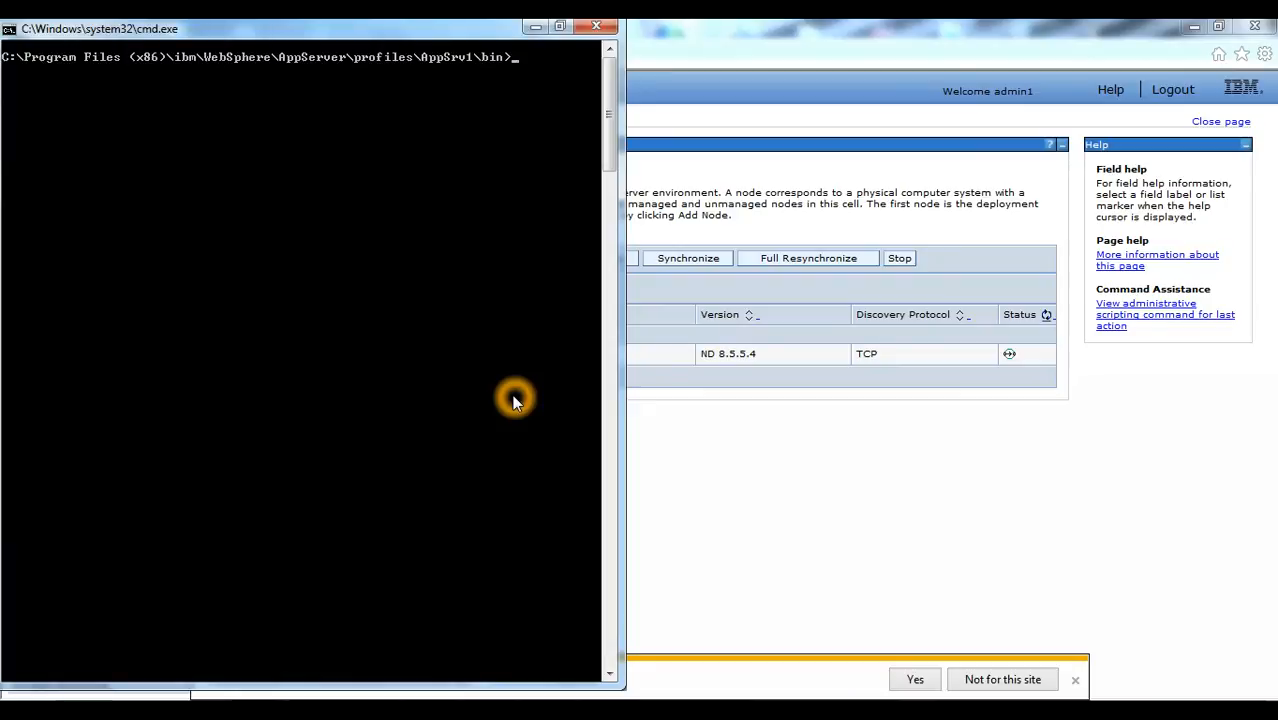
pyautogui.write('a')
pyautogui.press('Tab')
pyautogui.press('Return')
pyautogui.write('Vikram')
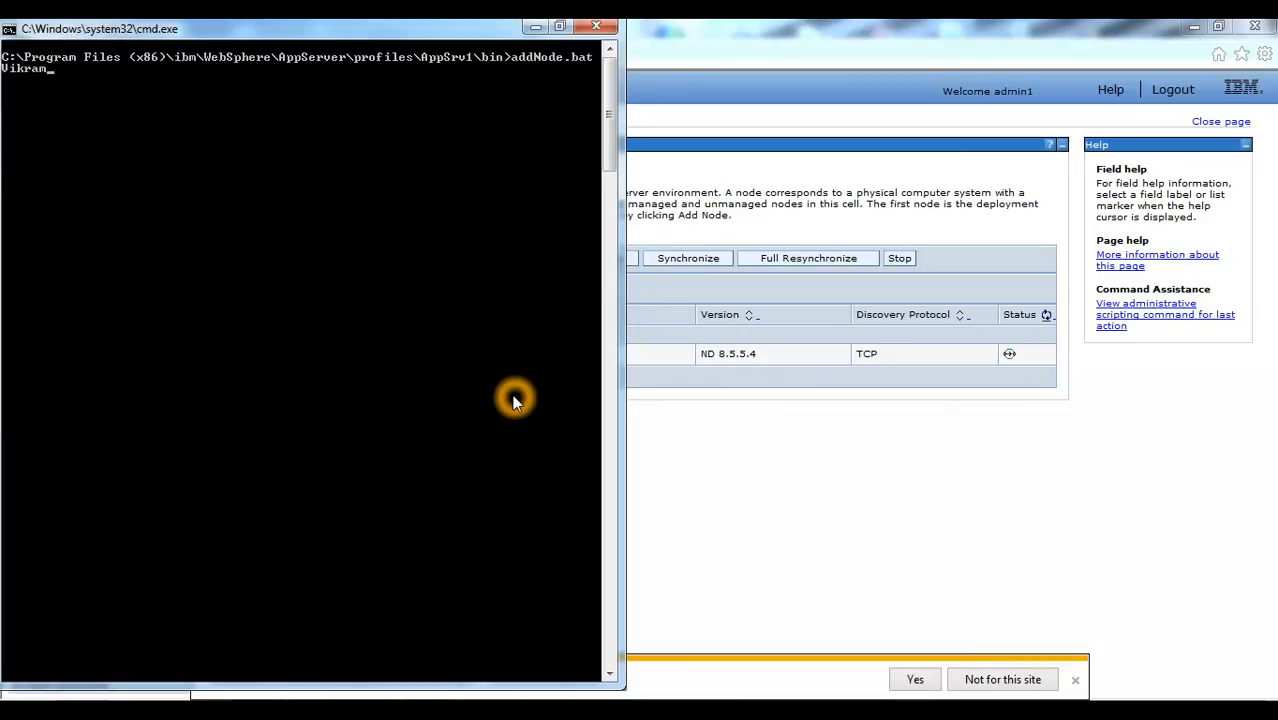
pyautogui.write('-PC 8879 -username')
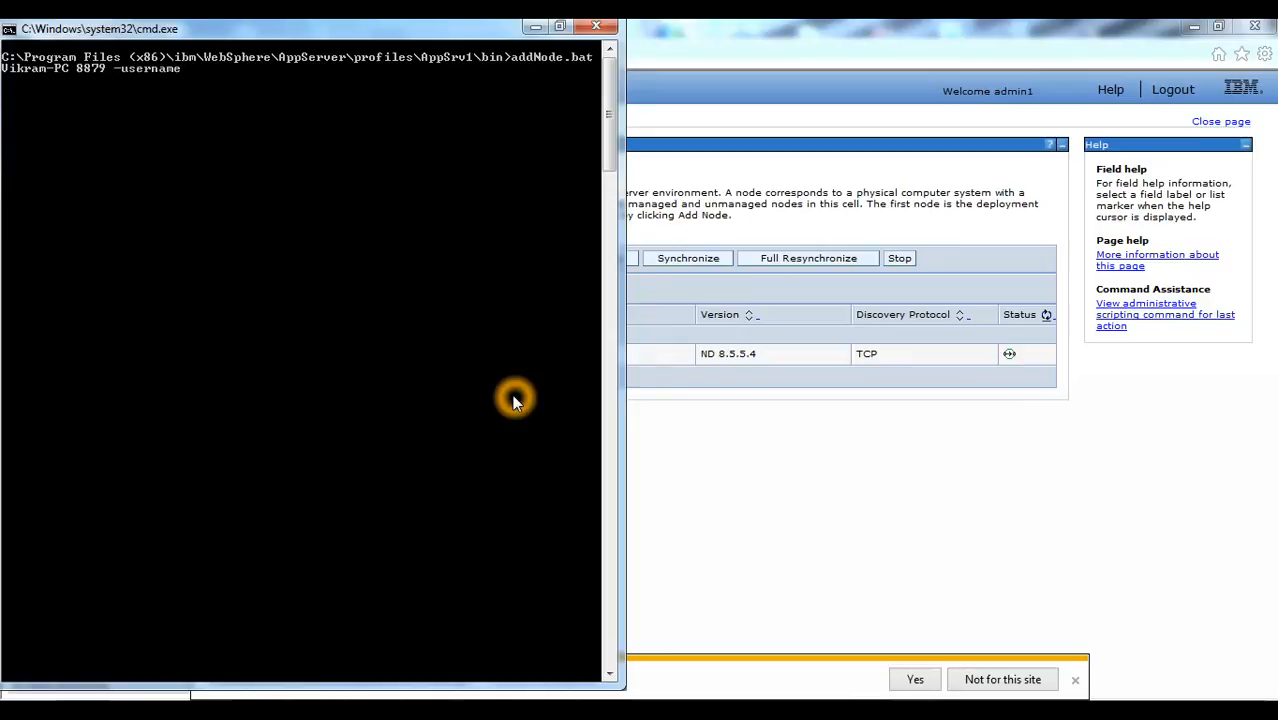
pyautogui.write(' admin1 -password')
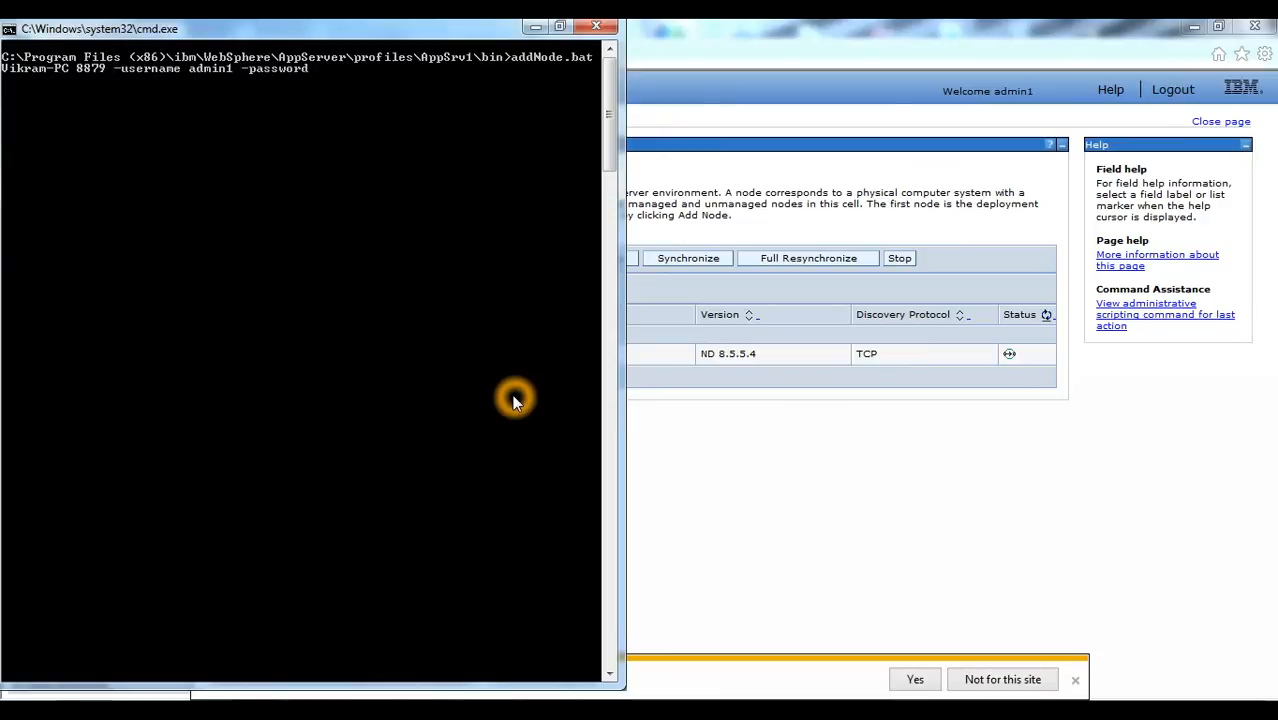
pyautogui.write(' admin1')
# - Complete the addNode command with the -username and -password options, entering the administrator's username and password, and run it
pyautogui.press('Return')
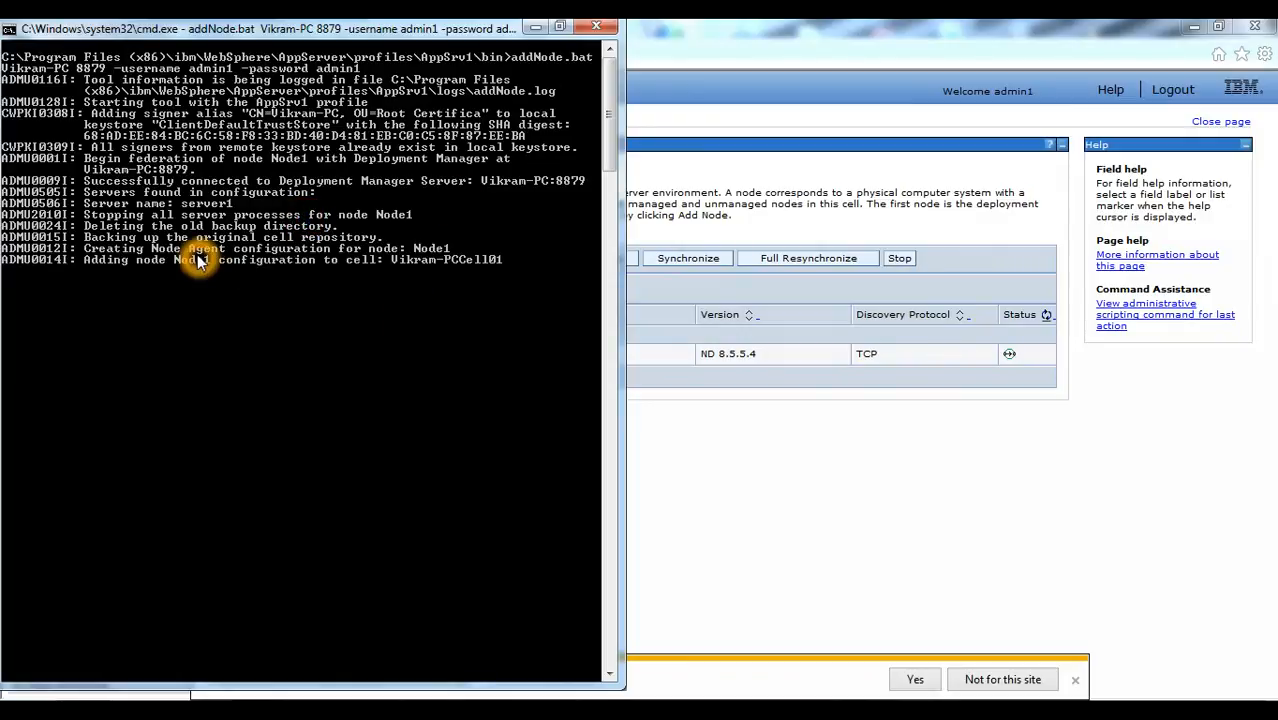
# - Check the addNode output in the Command Prompt for the progress and outcome of federating Node1
pyautogui.click(338, 257)
pyautogui.click(422, 253)
pyautogui.click(537, 27)
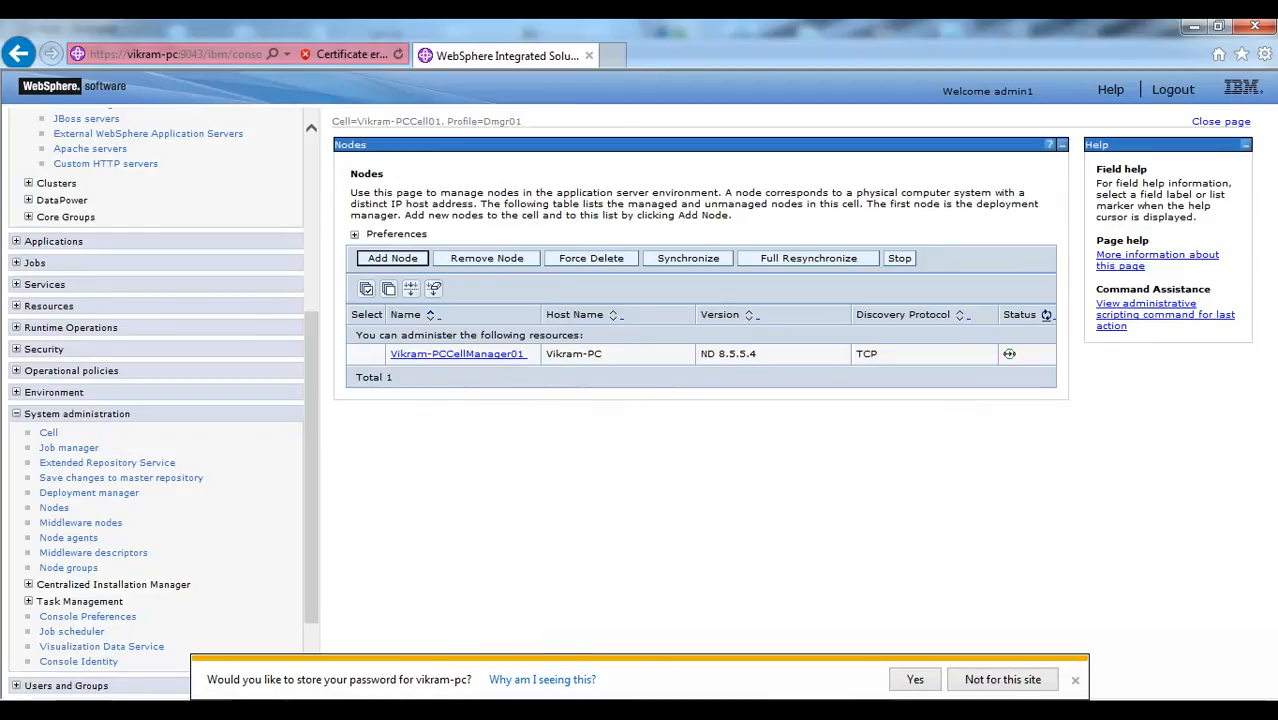
pyautogui.click(597, 710)
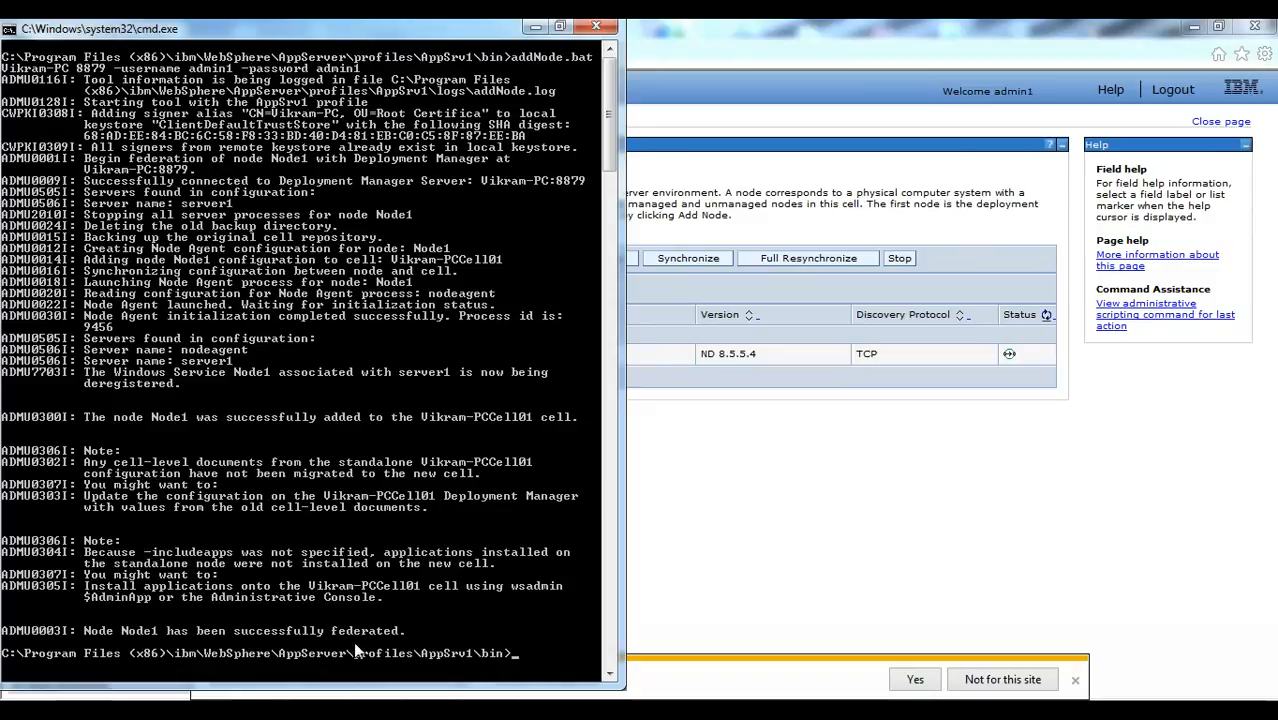
# - Return to the admin console in the browser, refresh the Nodes list and look for the Node1 entry
pyautogui.click(685, 537)
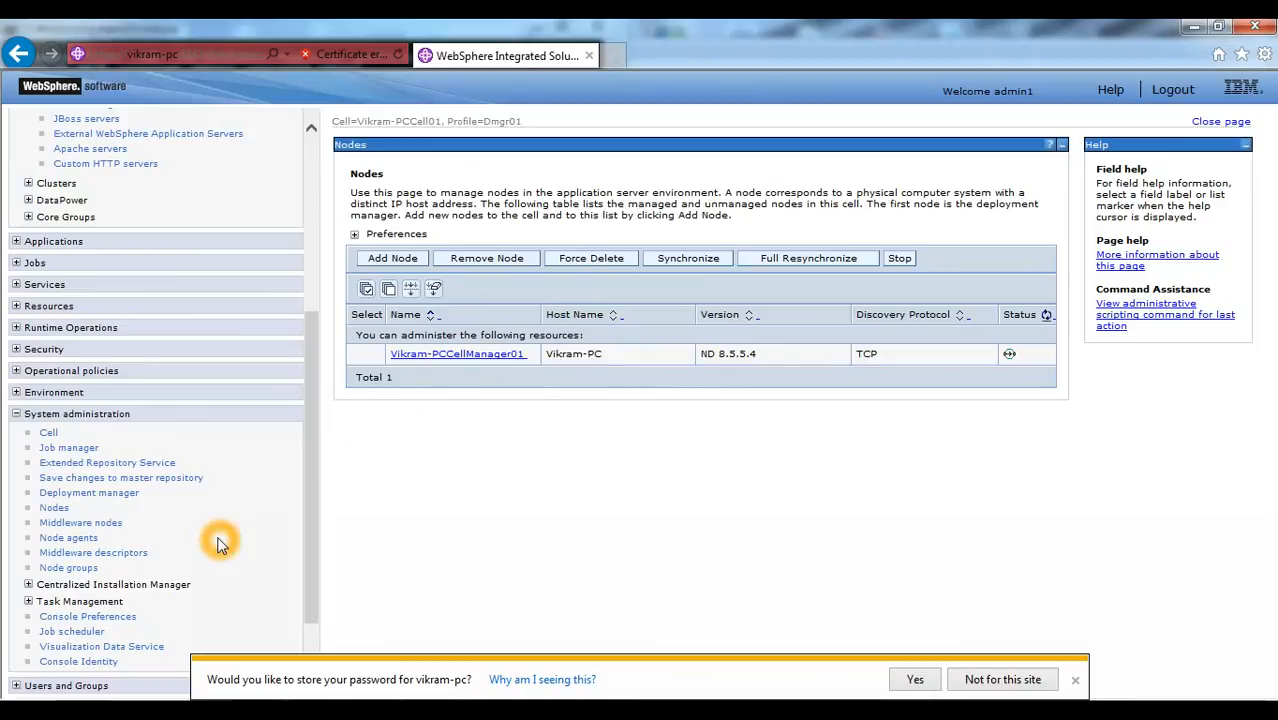
pyautogui.click(1046, 316)
pyautogui.click(1046, 316)
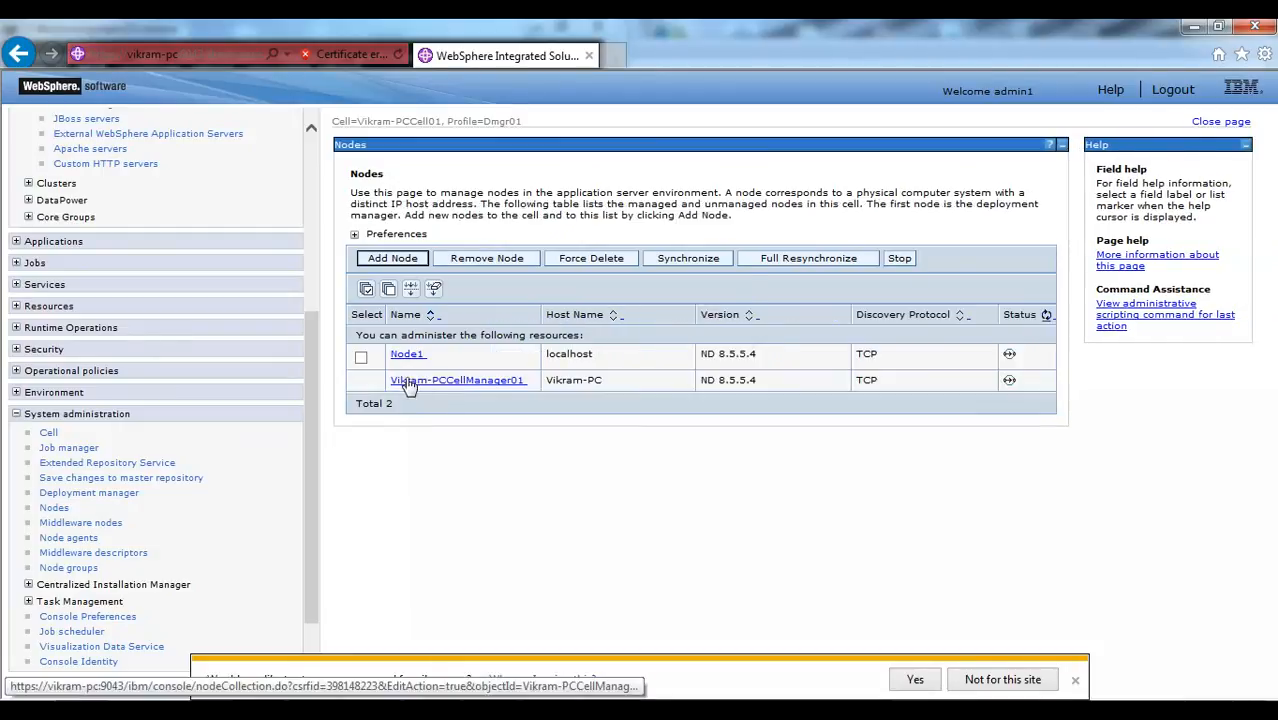
pyautogui.click(422, 362)
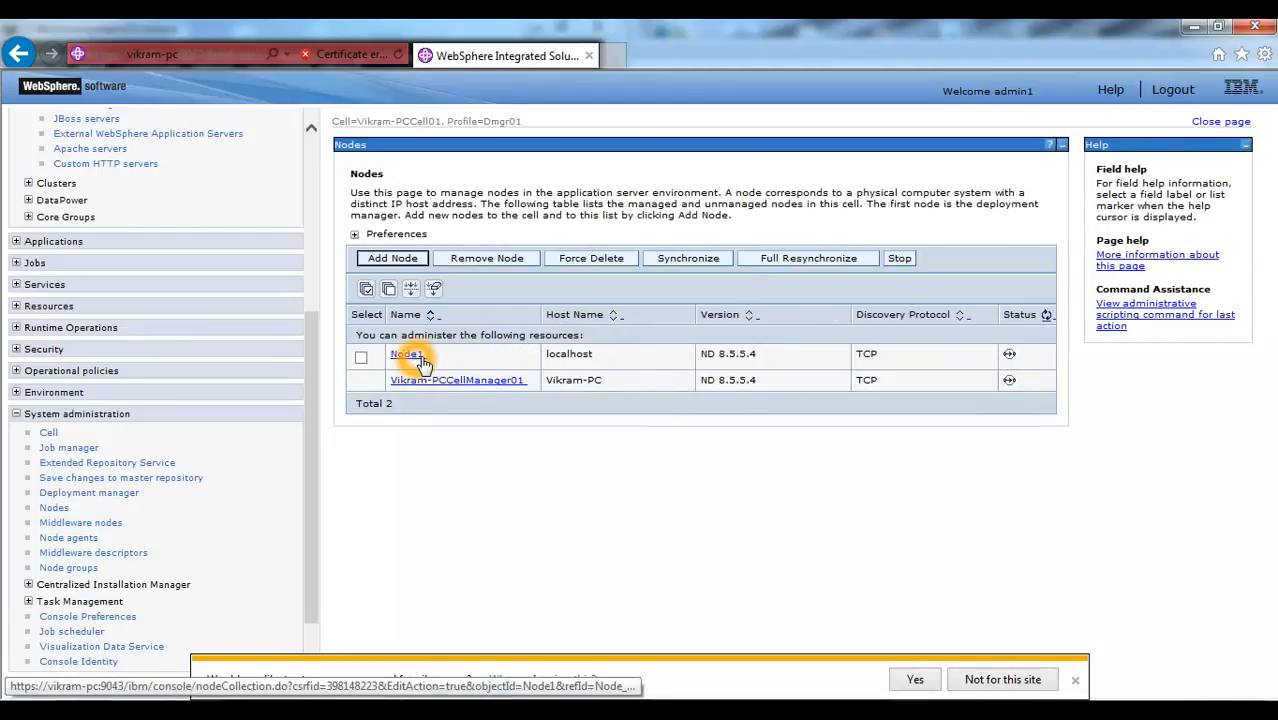
pyautogui.click(404, 358)
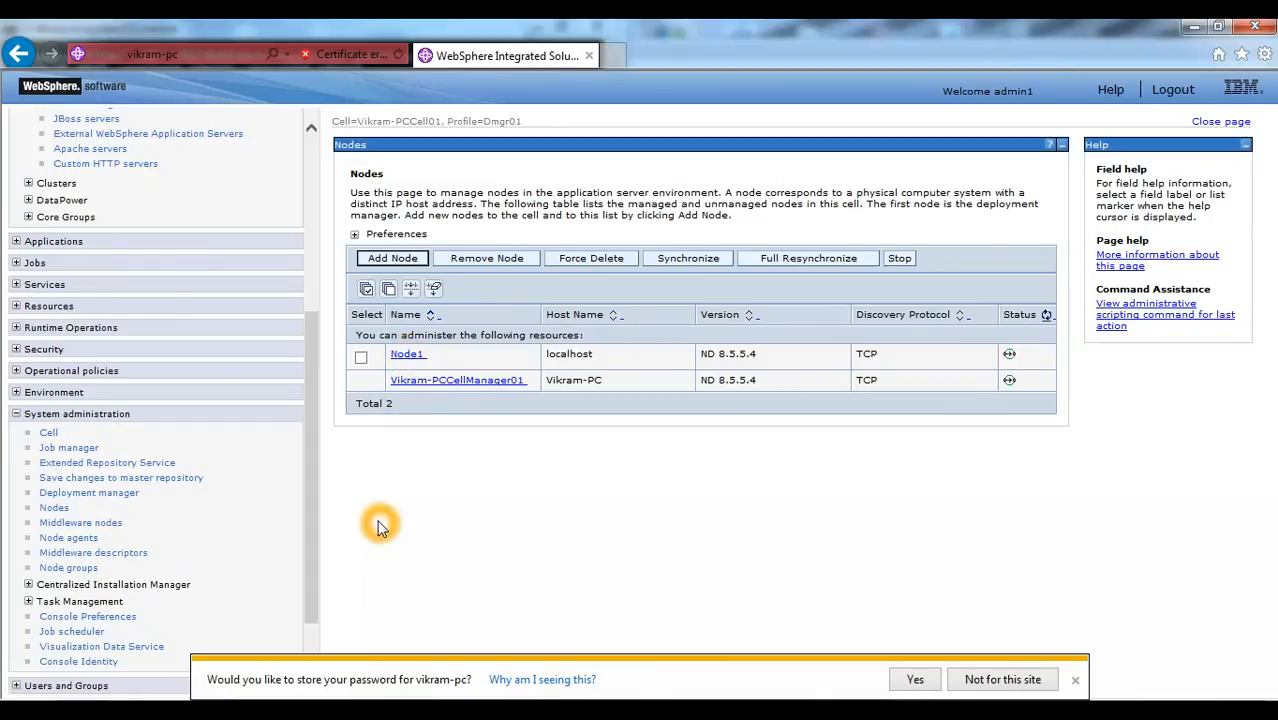
pyautogui.click(403, 360)
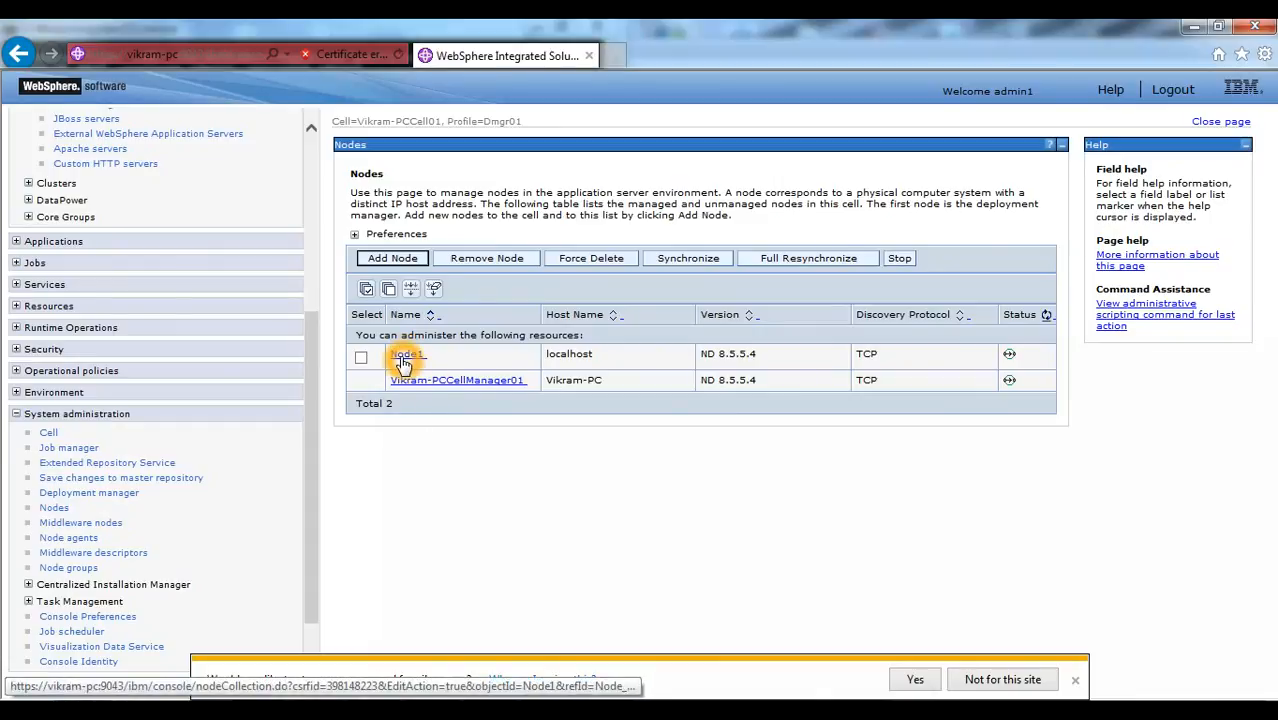
pyautogui.click(403, 360)
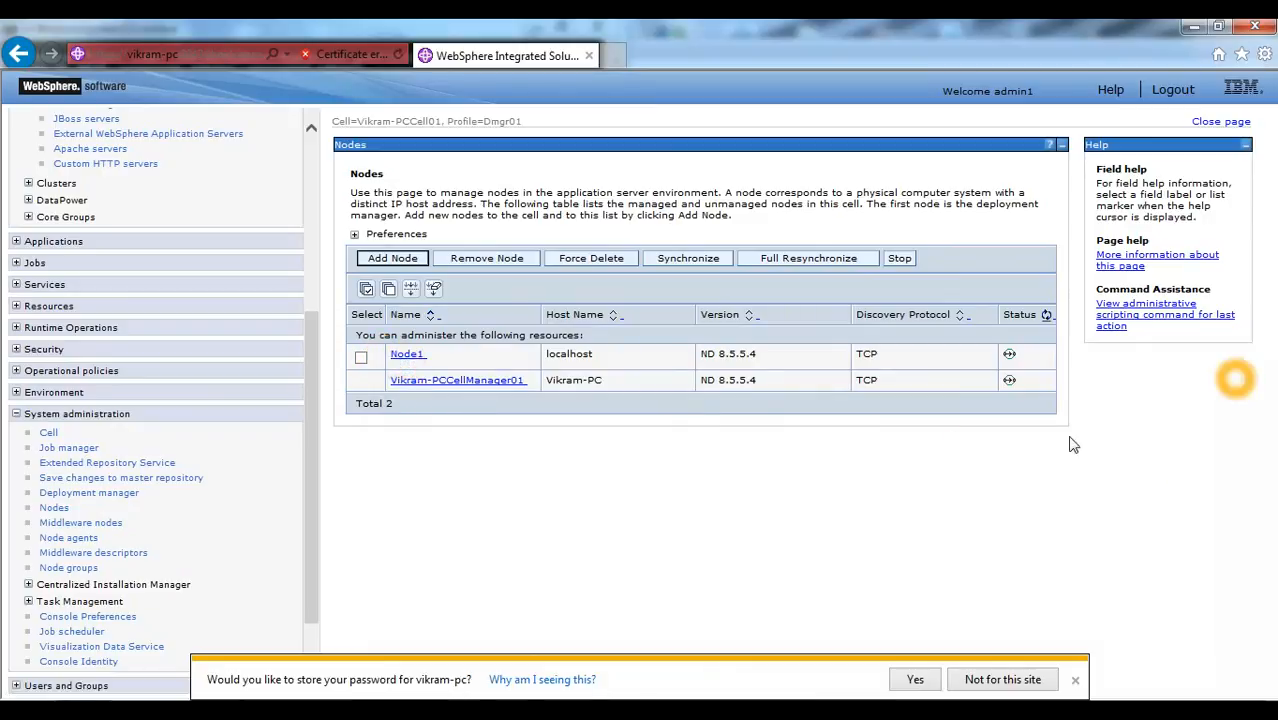
# - Open the WebSphere application servers list and check server1 and its node
pyautogui.moveTo(312, 361); pyautogui.dragTo(312, 185)
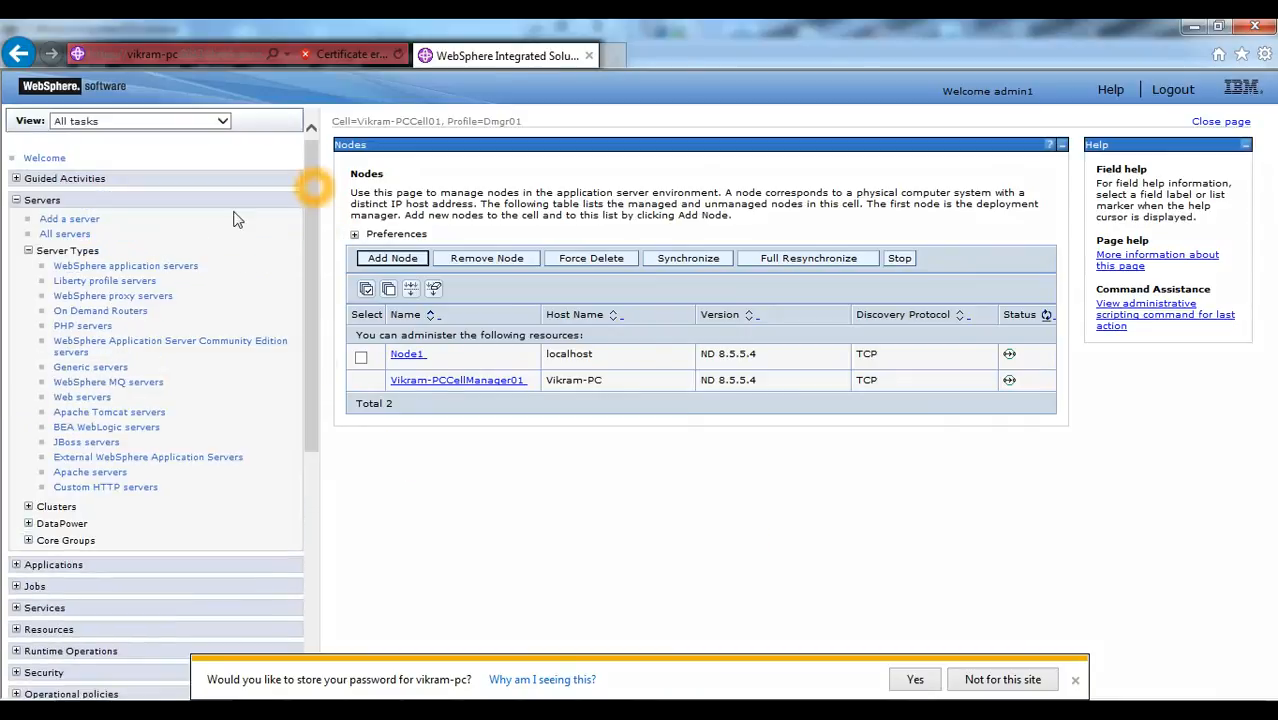
pyautogui.click(97, 266)
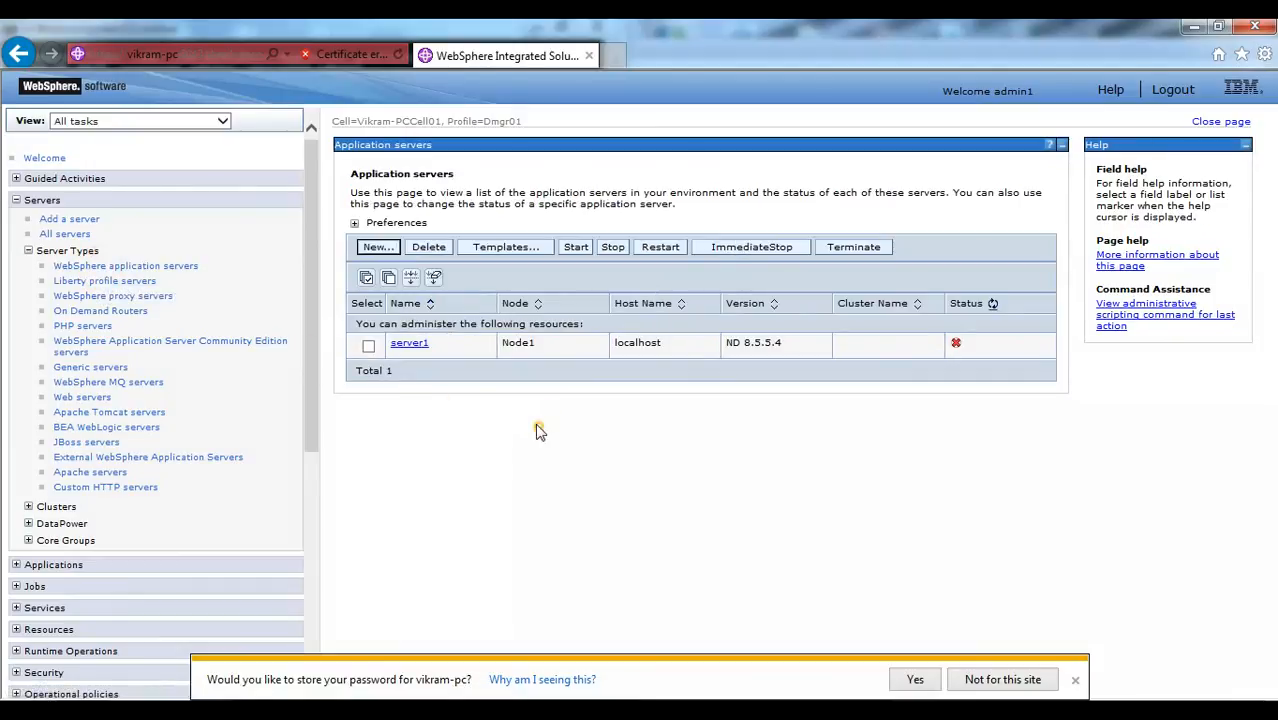
pyautogui.click(409, 345)
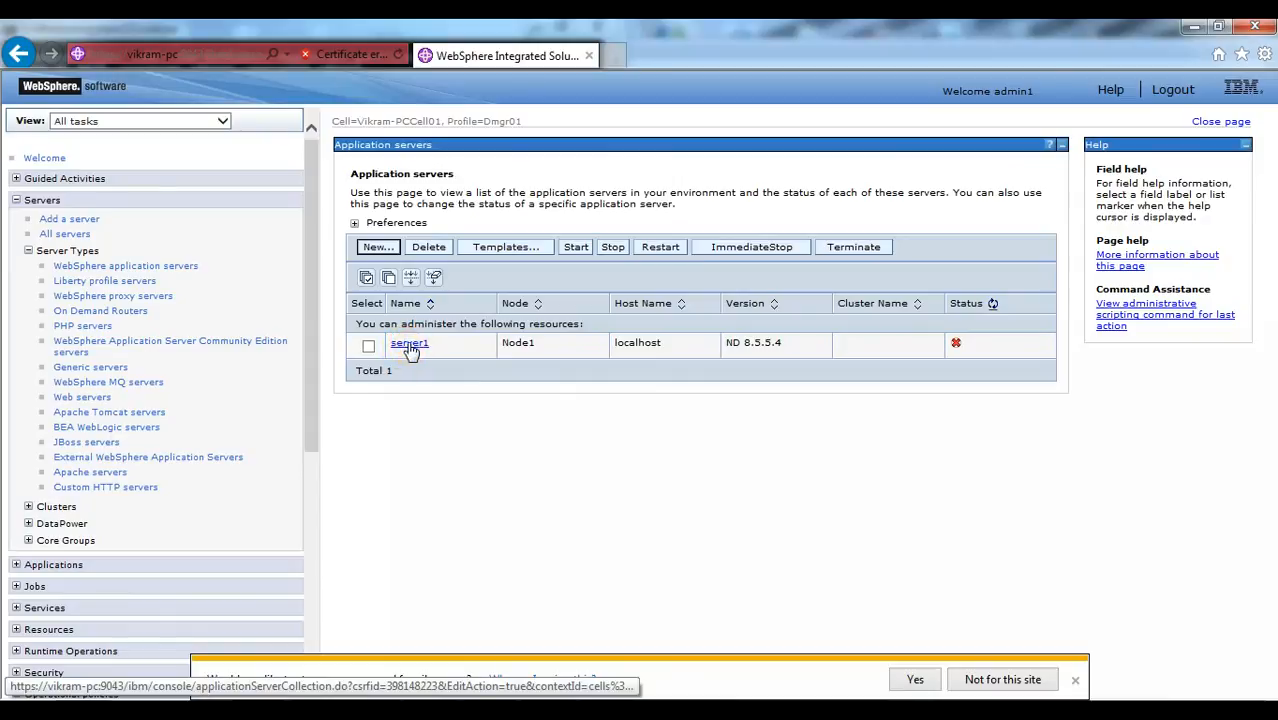
pyautogui.click(531, 345)
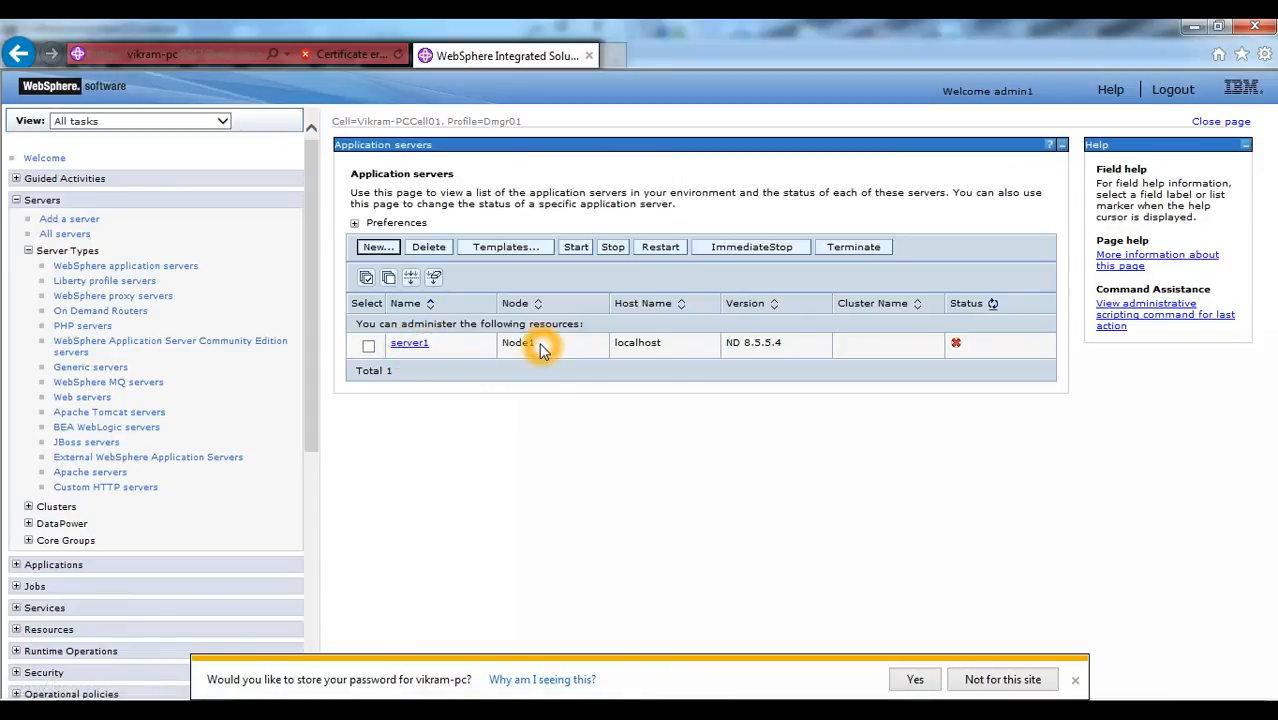
pyautogui.click(488, 402)
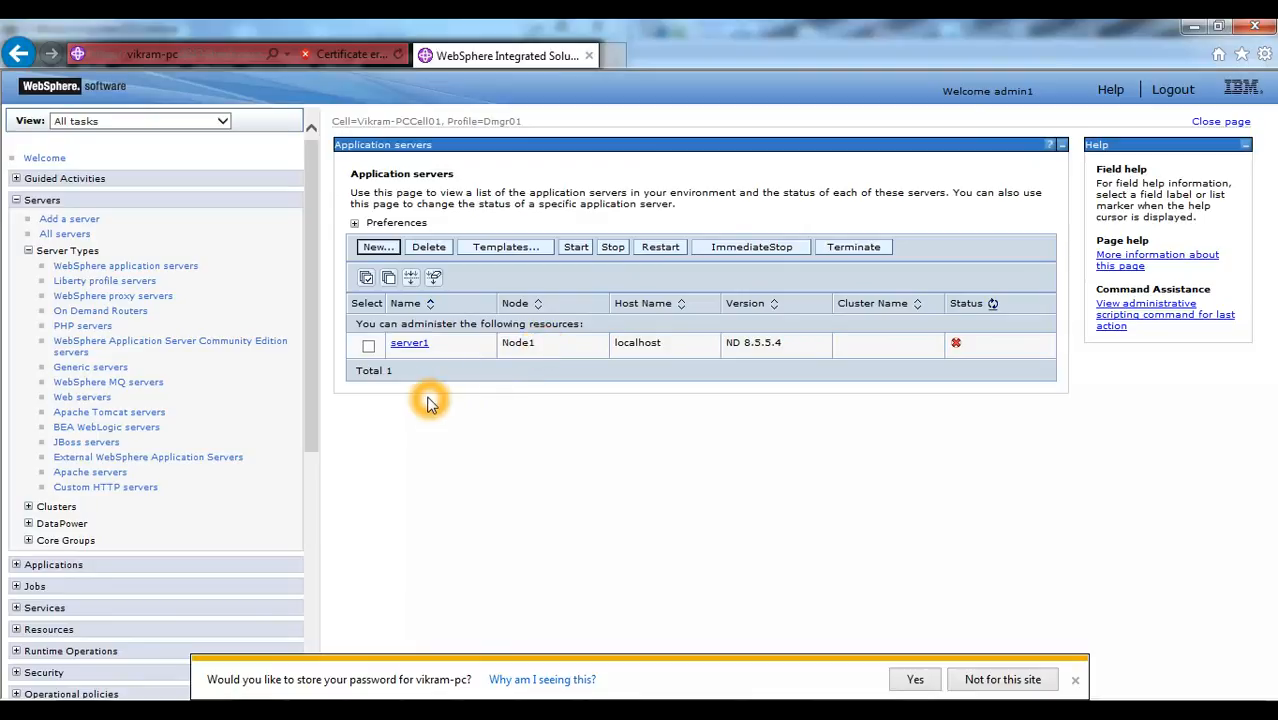
# - Try to start server1 on Node1 and refresh its status in the application servers list
pyautogui.click(369, 347)
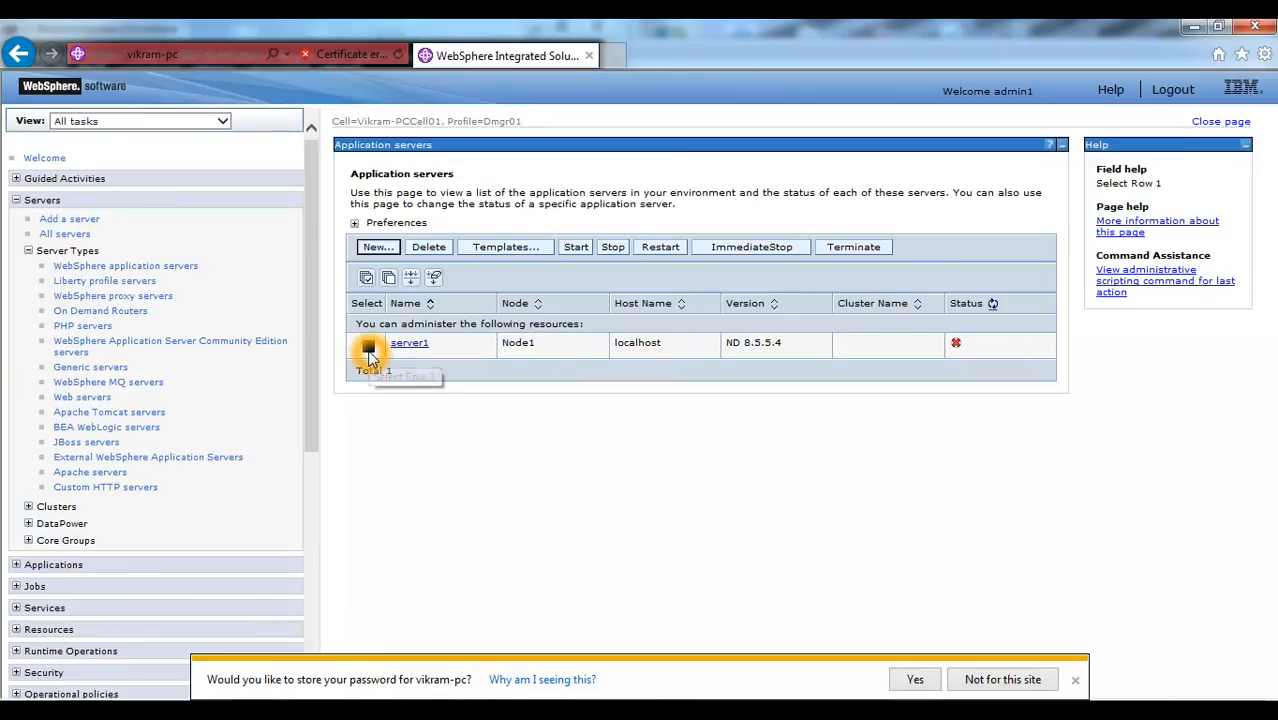
pyautogui.click(576, 248)
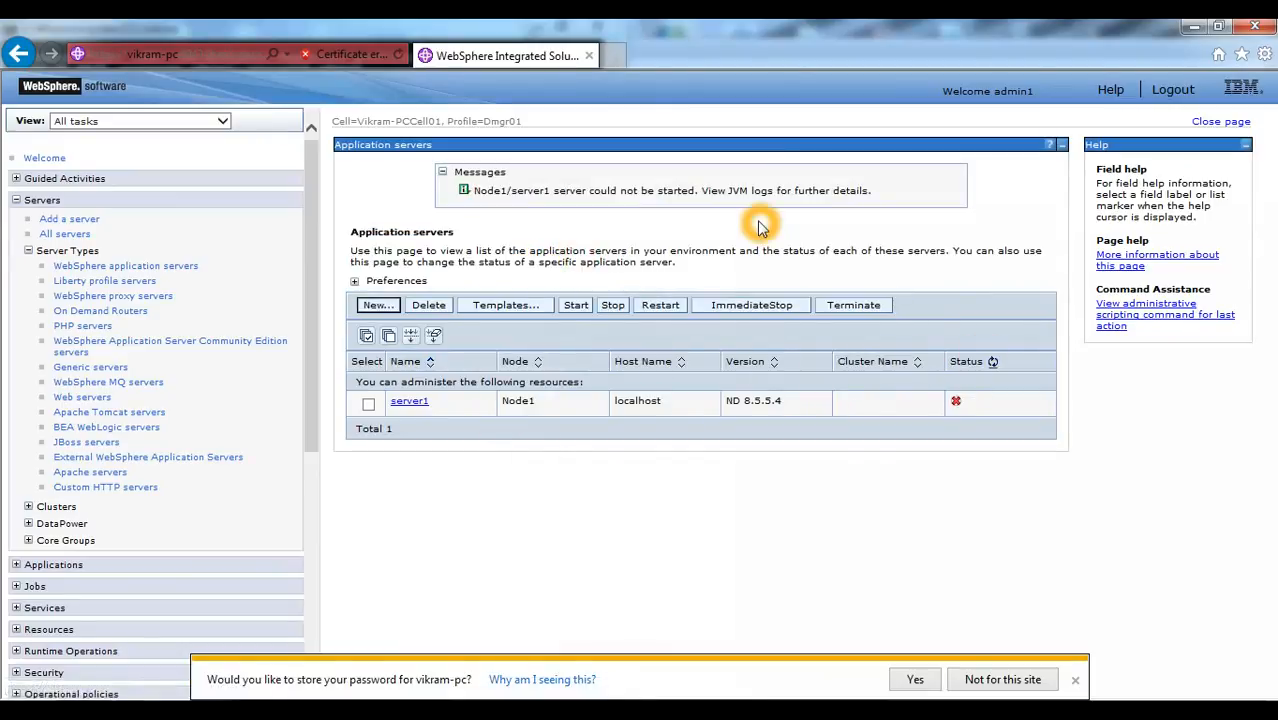
pyautogui.click(988, 362)
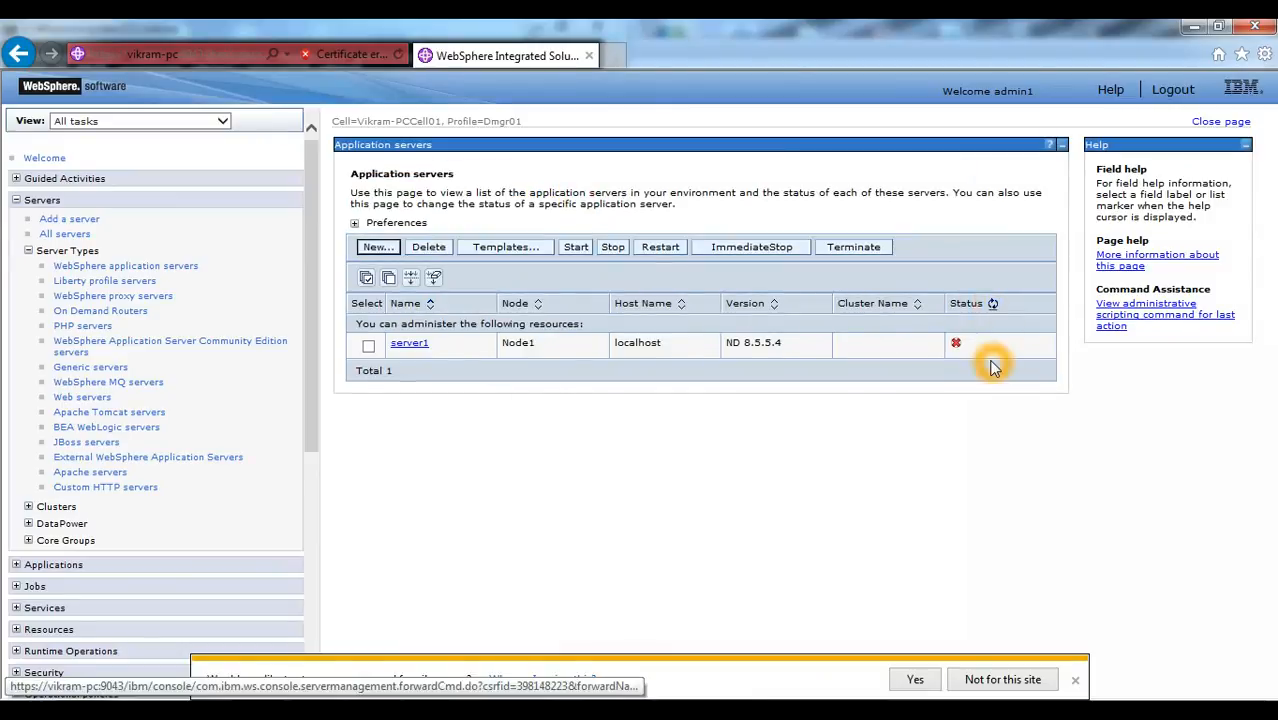